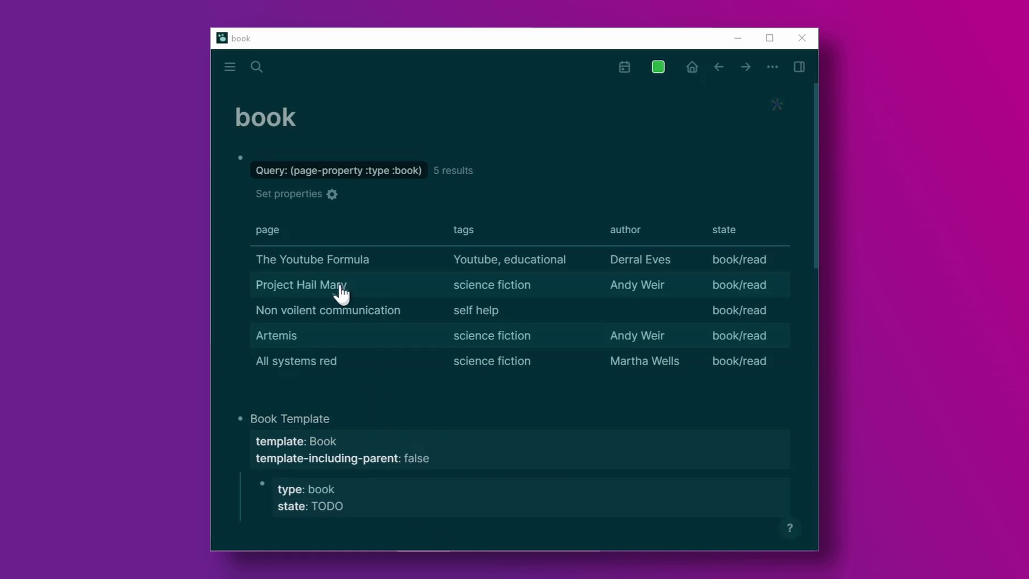
- Open the Project Hail Mary book page and edit its raw properties
left_click(339, 292)
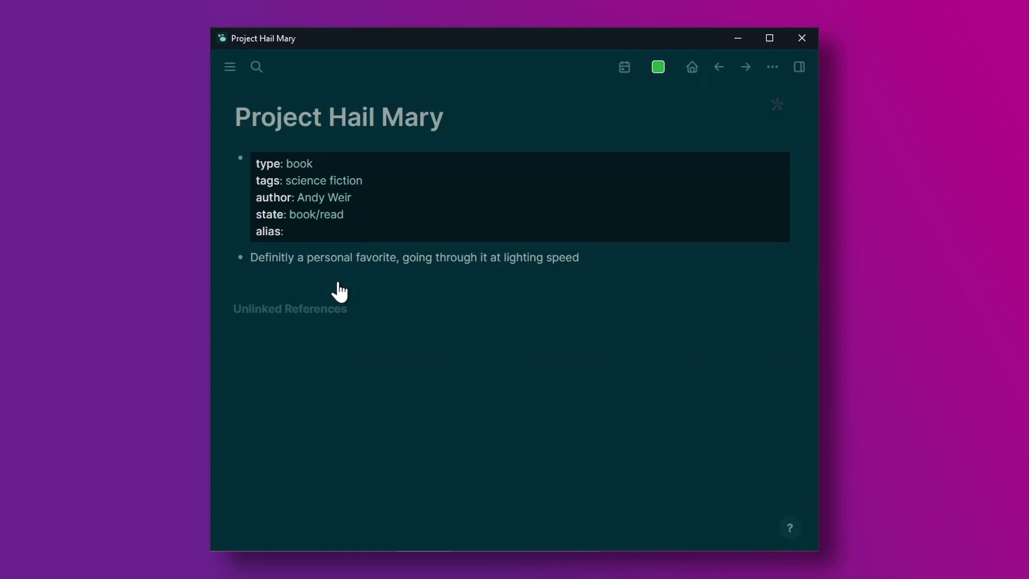
left_click(466, 195)
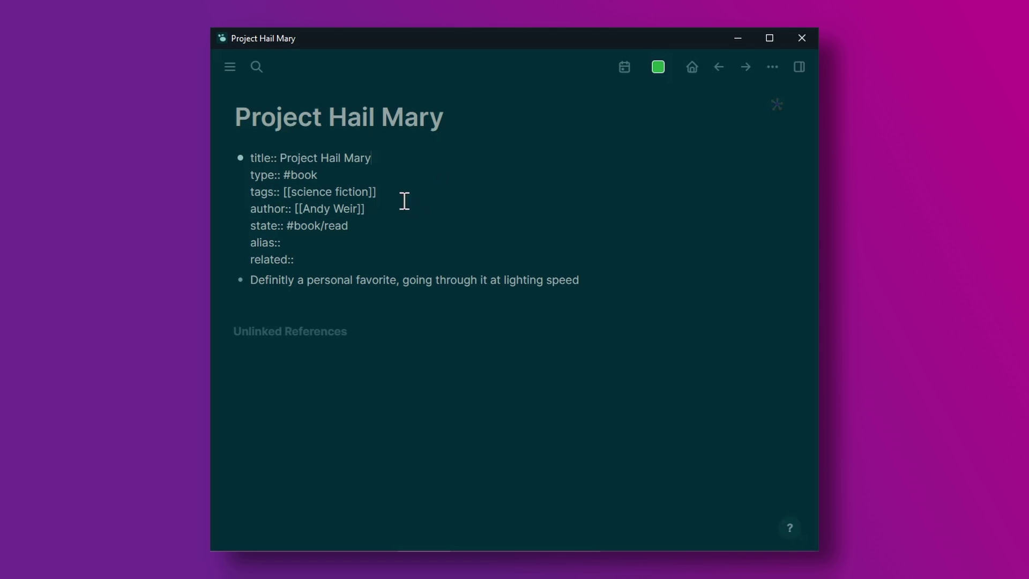
left_click(415, 308)
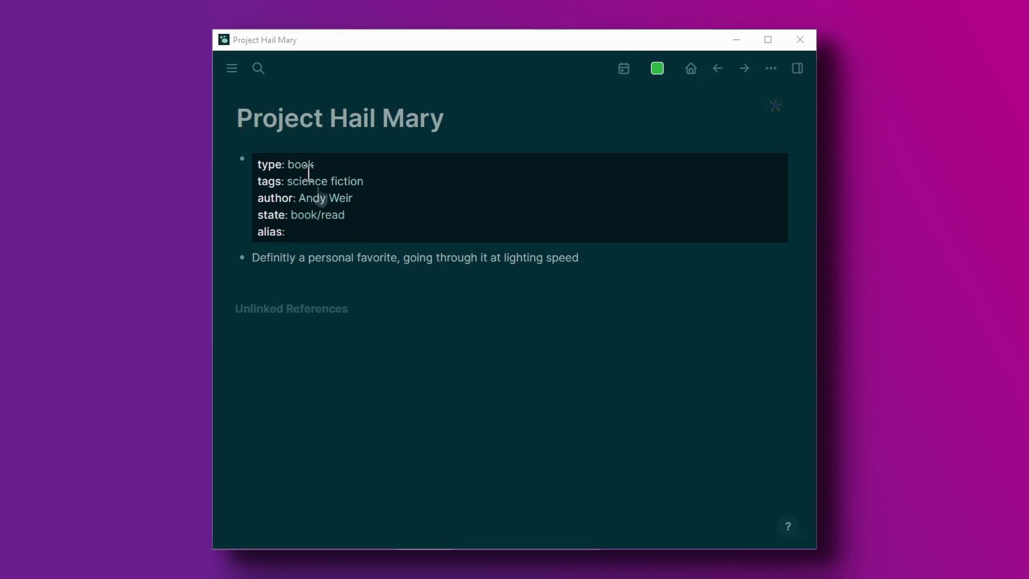
- Return to the book query and edit the Book Template block's property lines
left_click(303, 165)
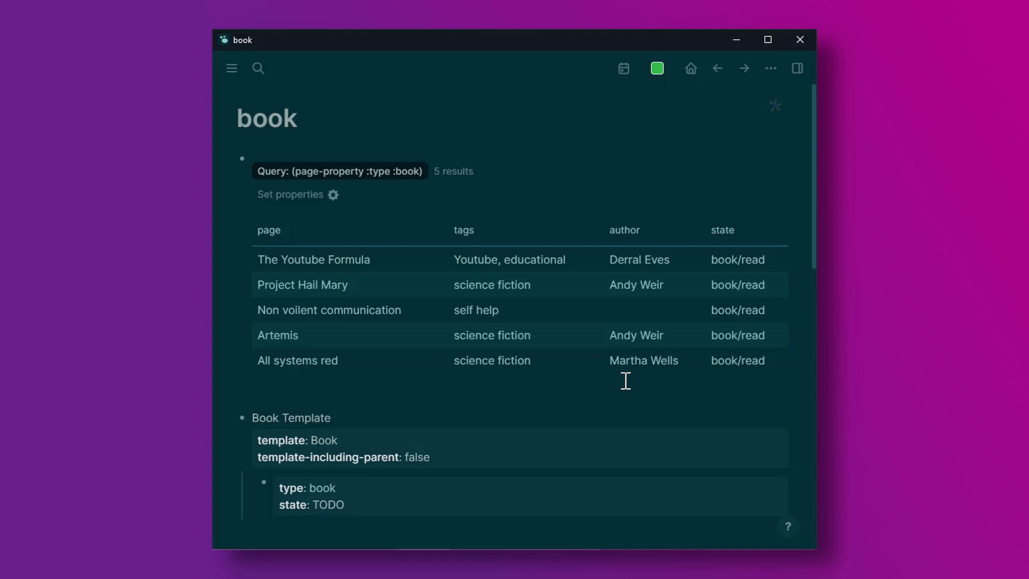
scroll(626, 380, "down", 4)
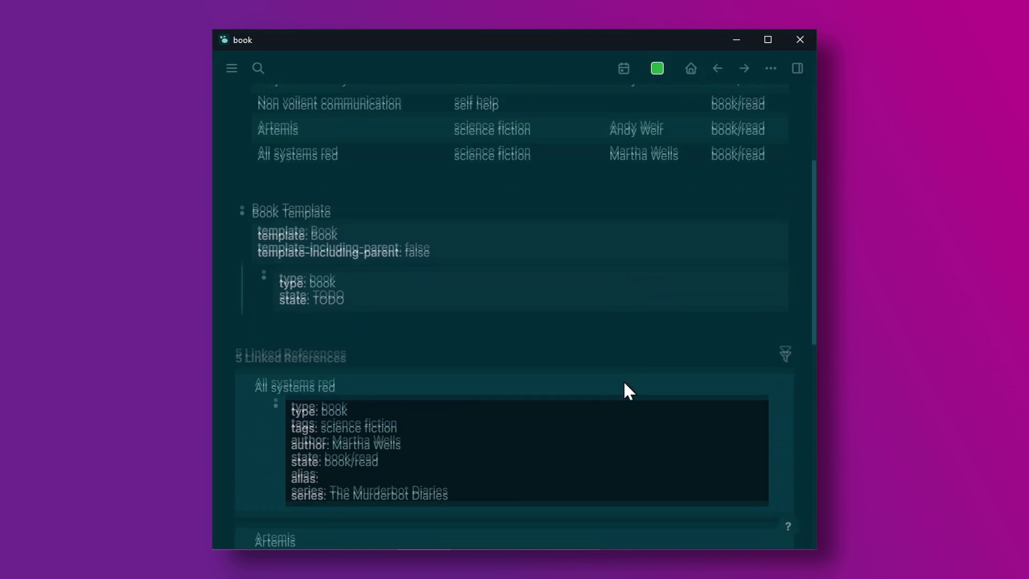
left_click(325, 208)
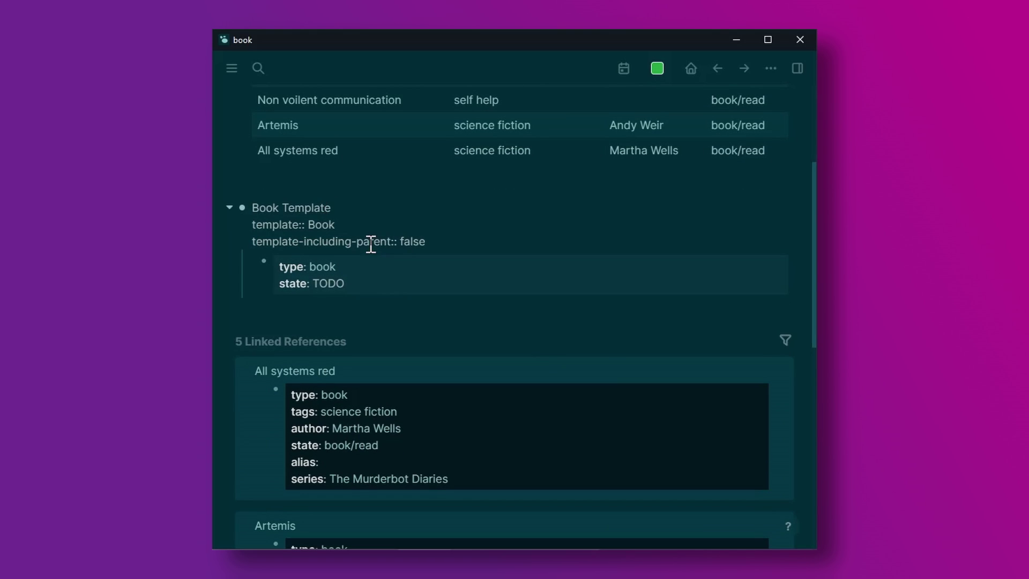
left_click(412, 270)
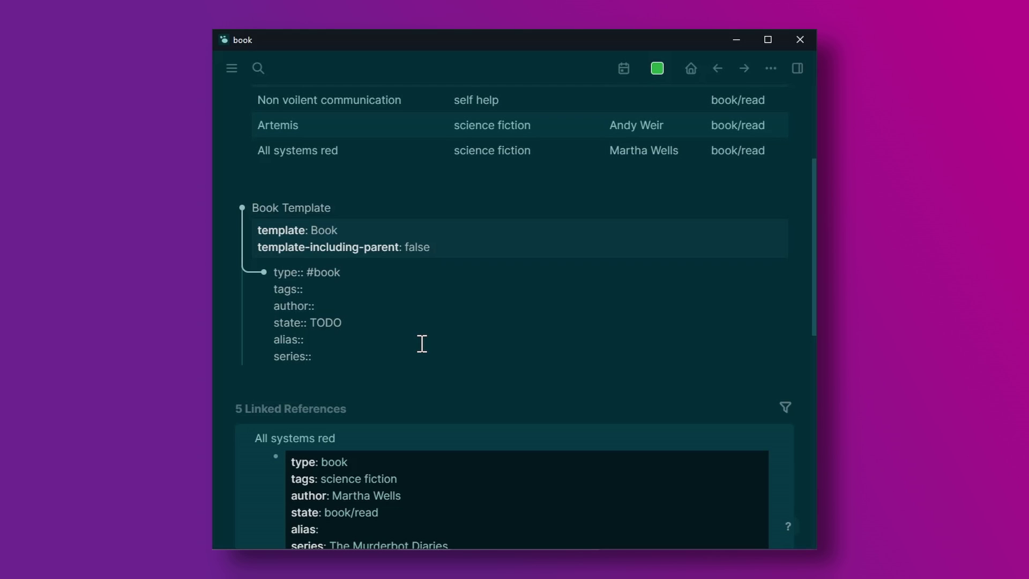
key("Escape")
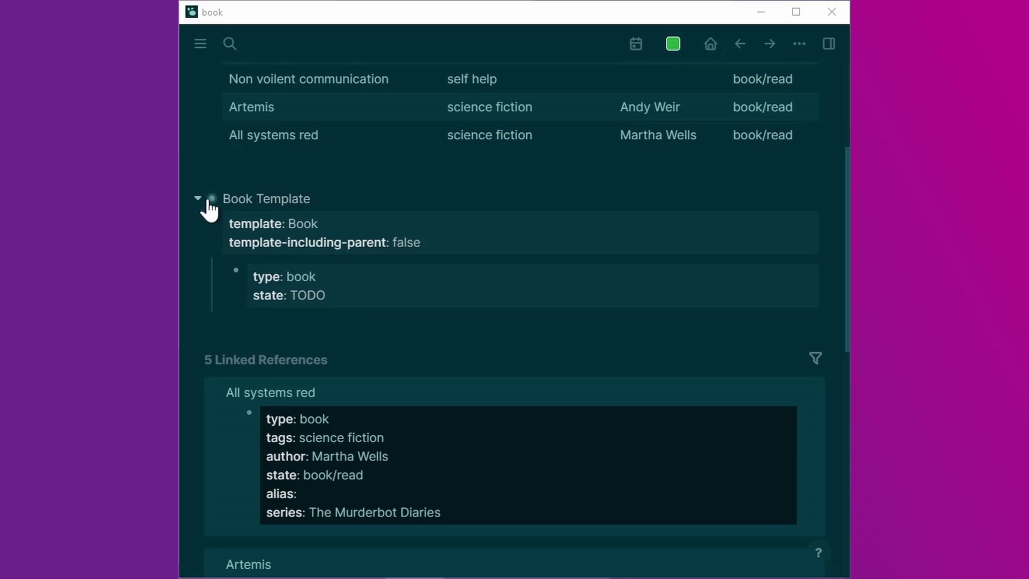
- Make the block a template named 'Book Template', excluding its parent block
right_click(211, 201)
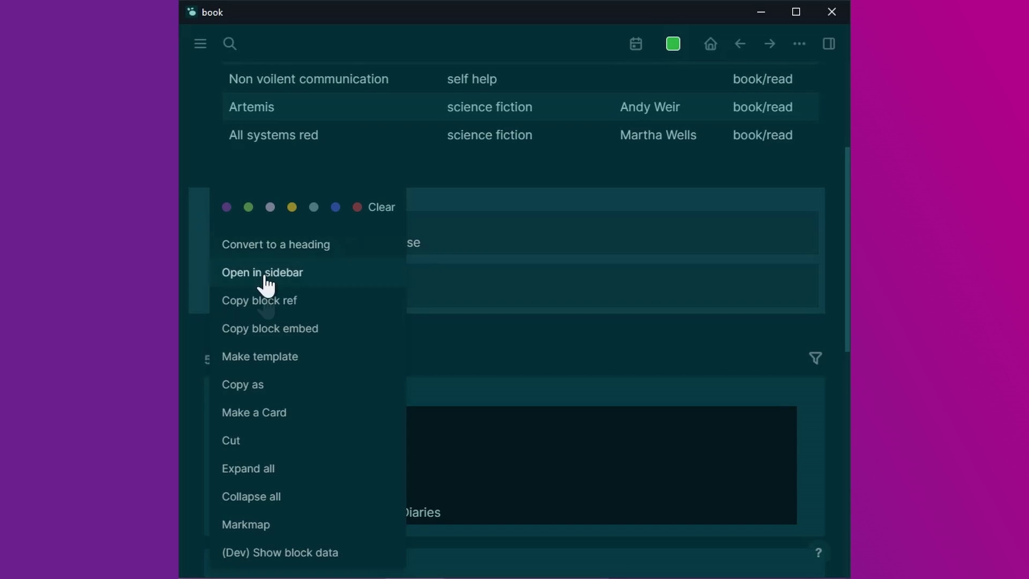
left_click(266, 363)
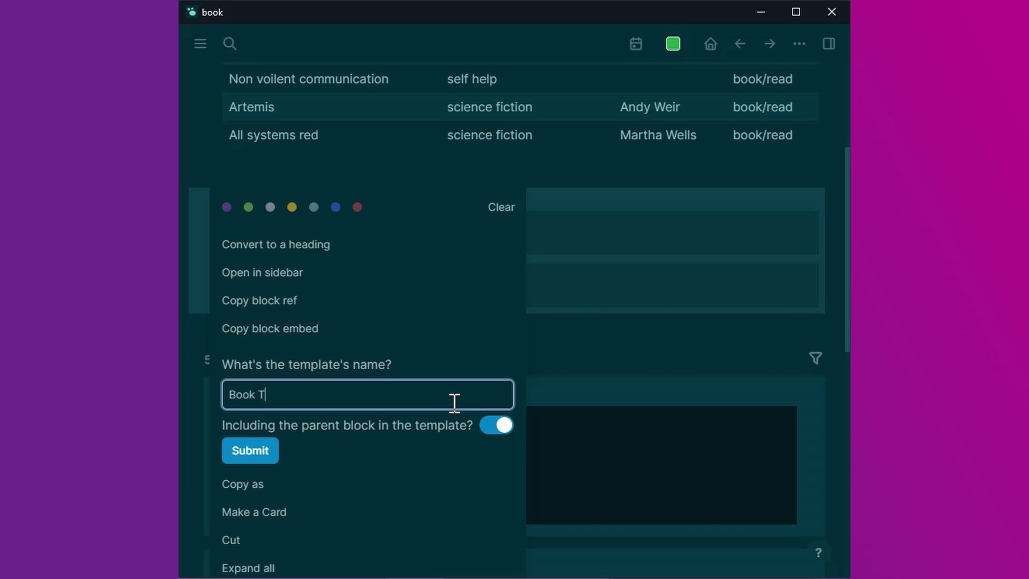
left_click(485, 431)
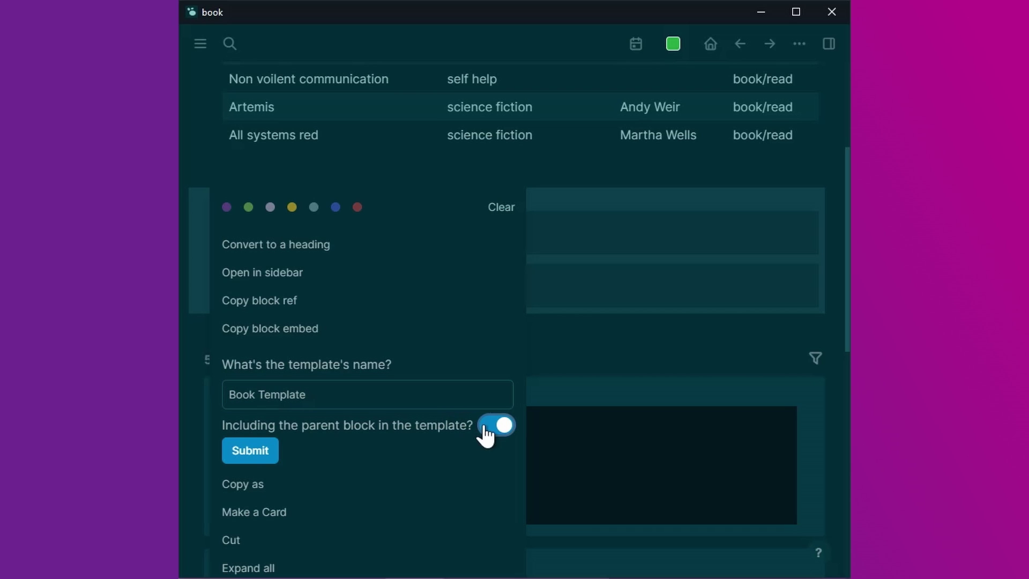
left_click(250, 451)
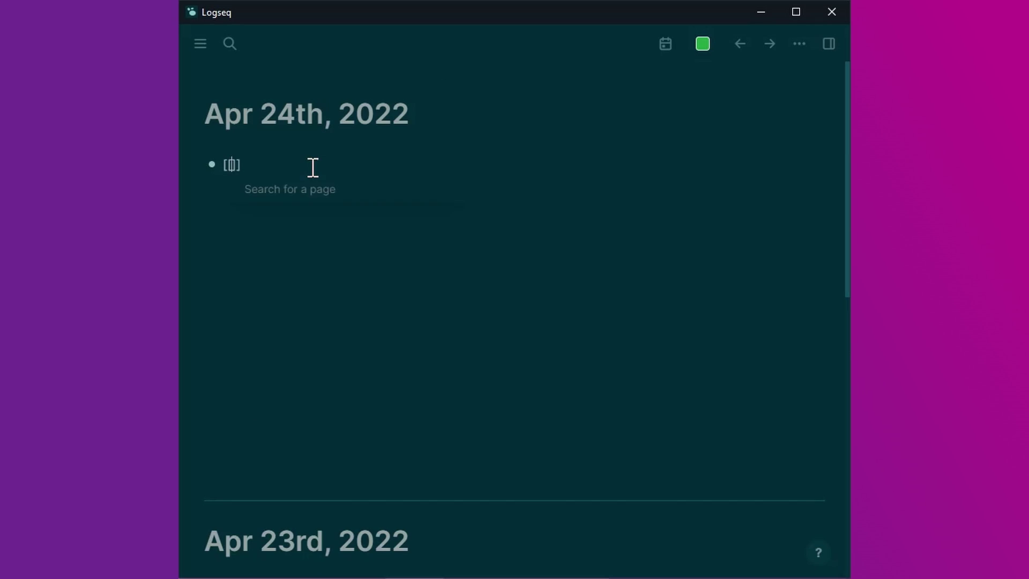
- Insert the Book Template into the new 'The 24h Workweek' page, adding an author link and the tag 'self help'
type("The 24h Workweek")
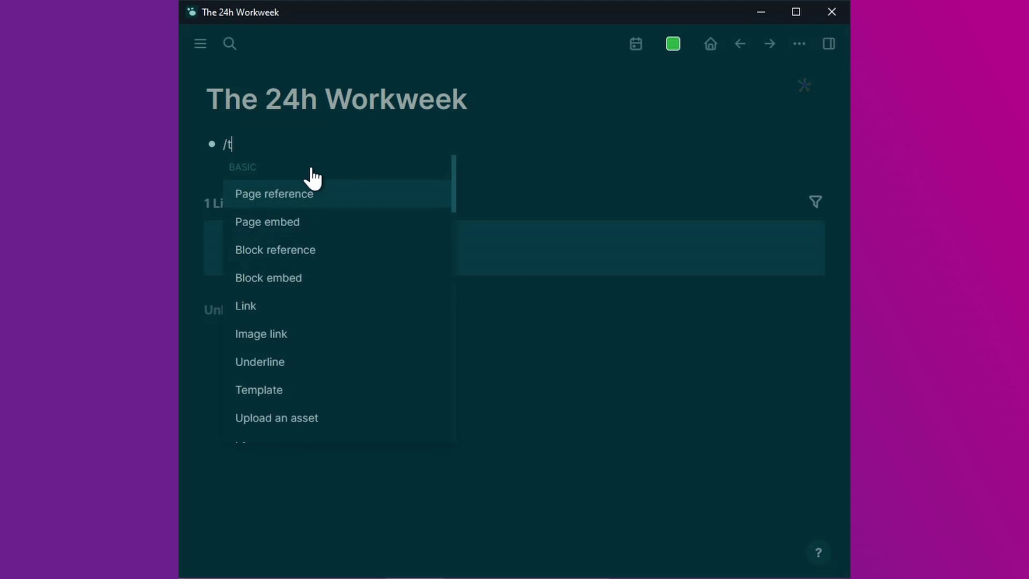
type("template")
key("Return")
key("Return")
key("Up")
key("Up")
key("Up")
type("[[Tim Fer")
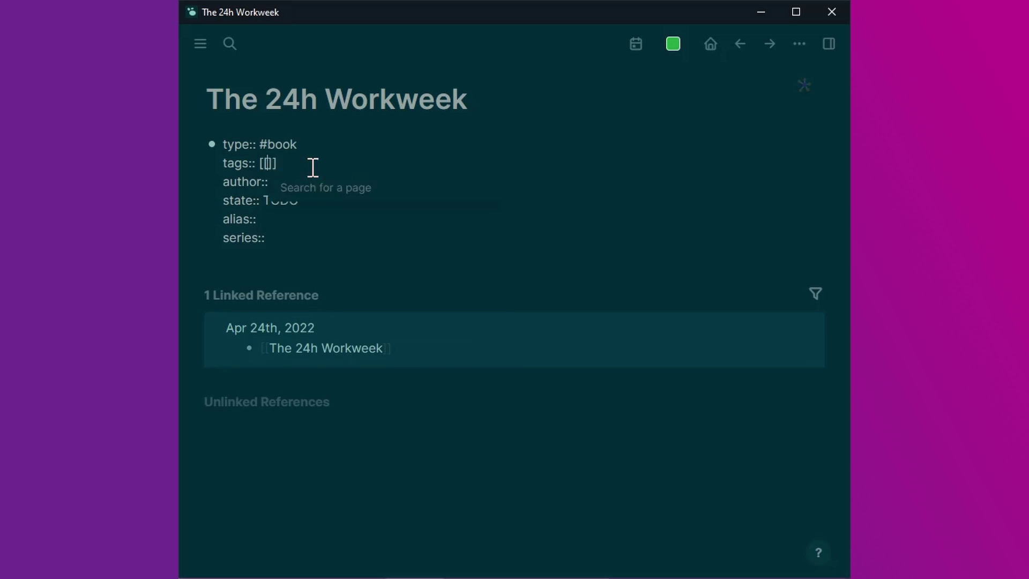
type("self help")
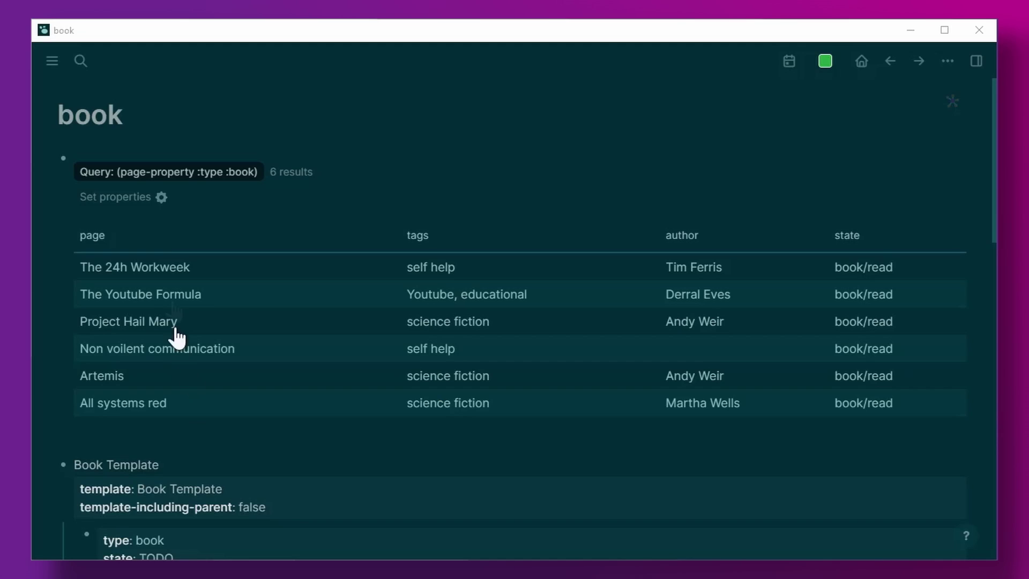
- In the book query's column settings, toggle the 'related' column on and back off
left_click(153, 197)
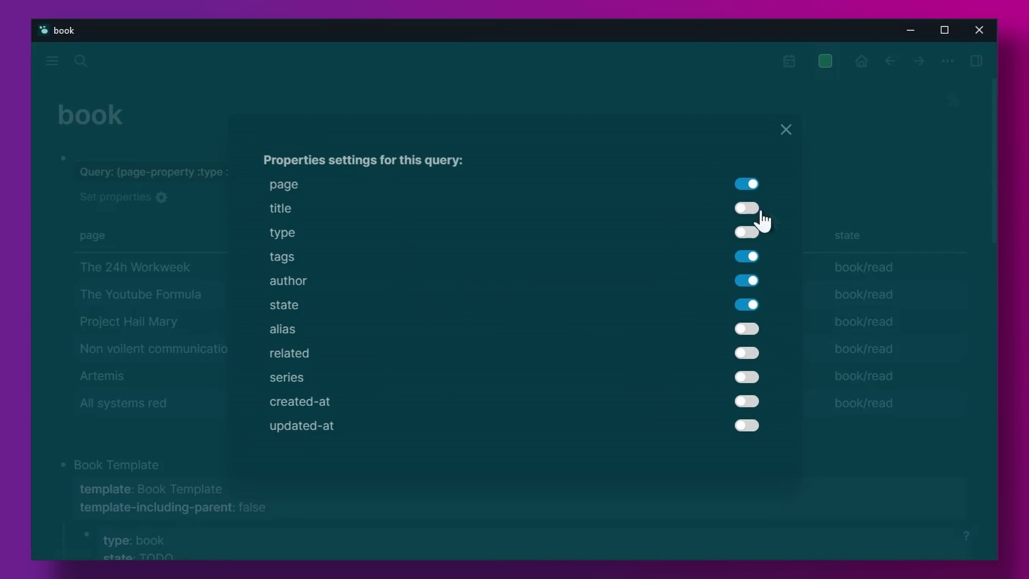
left_click(750, 353)
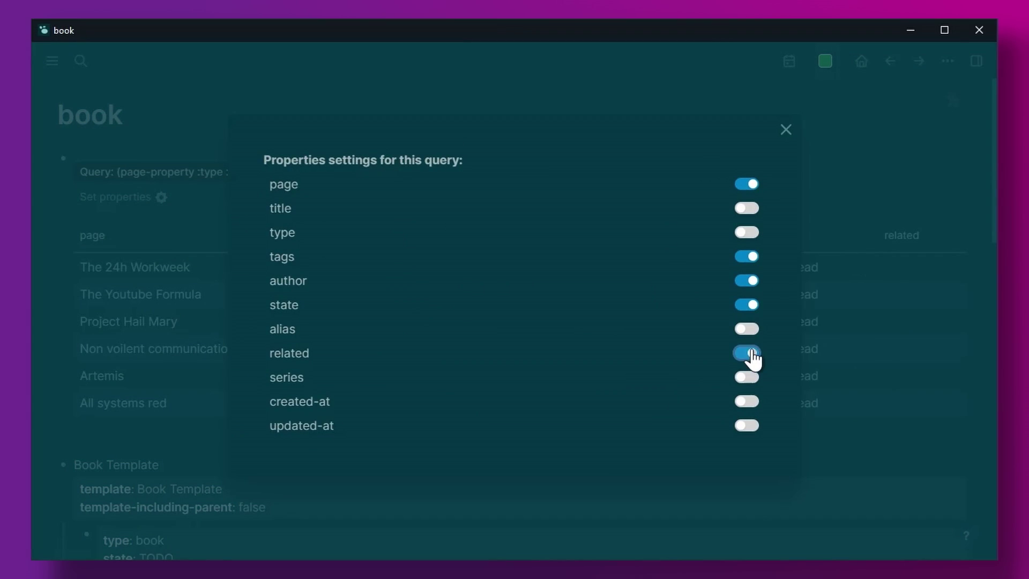
left_click(750, 352)
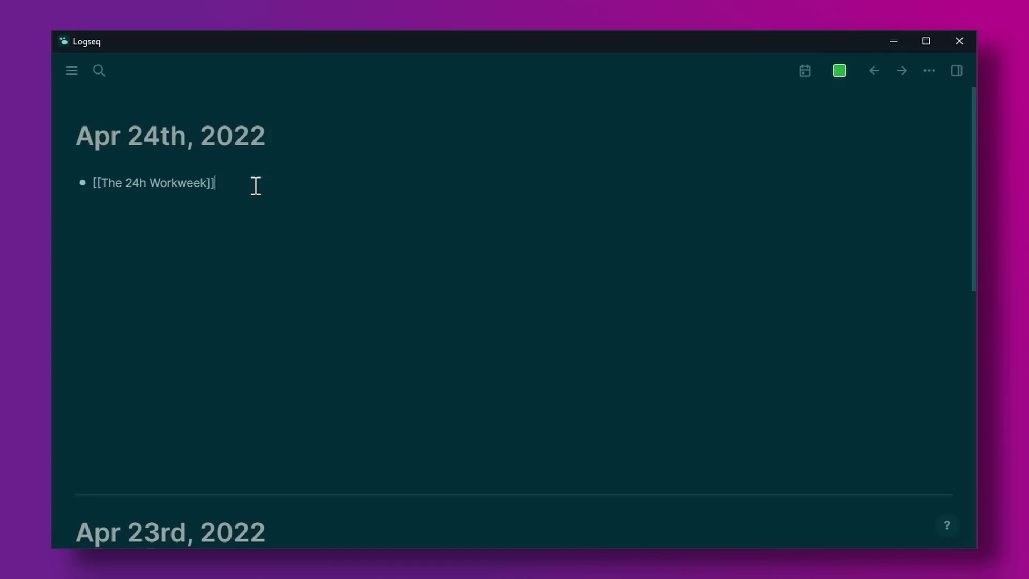
- Add #AlbertHeijn shopping TODOs such as Icecream, then open the AlbertHeijn tag page
type("#AlbertHeijn")
key("ctrl+Return")
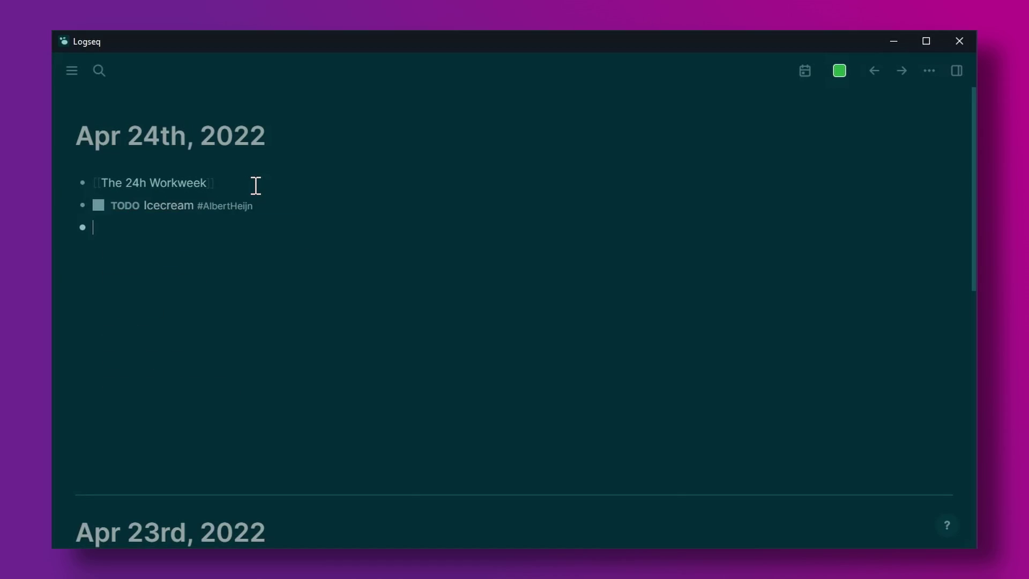
type("r #AlbertHeijn")
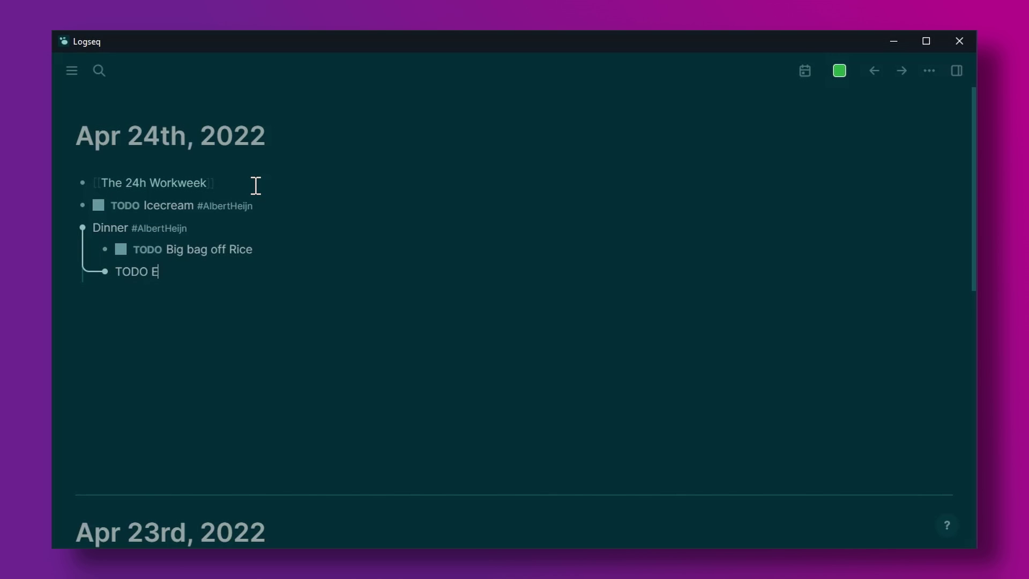
left_click(159, 229)
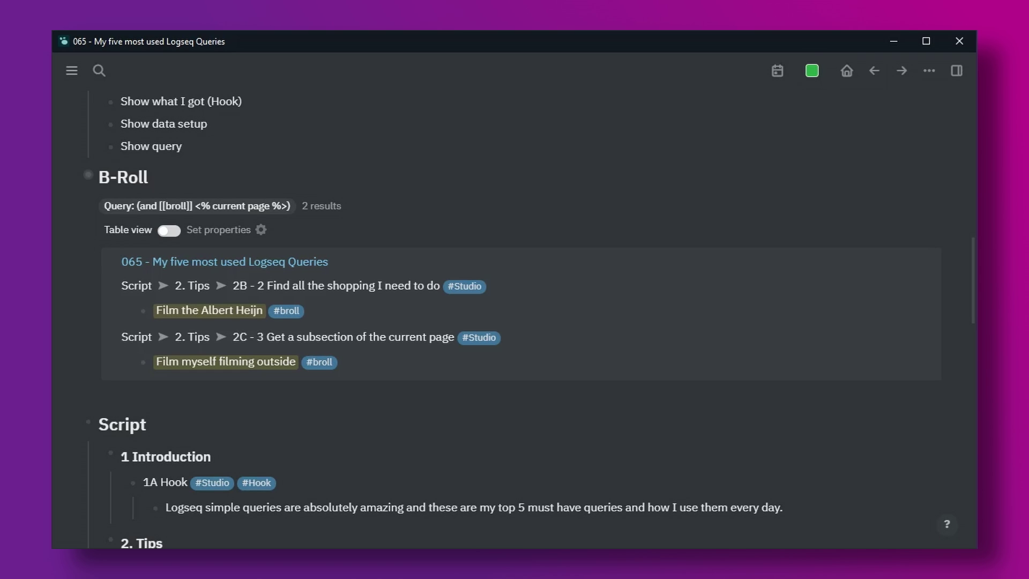
- Zoom into the B-Roll query block on its own
key("alt+Right")
- Select the whole B-Roll block and open its 'Copy as' export view
left_click_drag(205, 401, 108, 291)
right_click(98, 244)
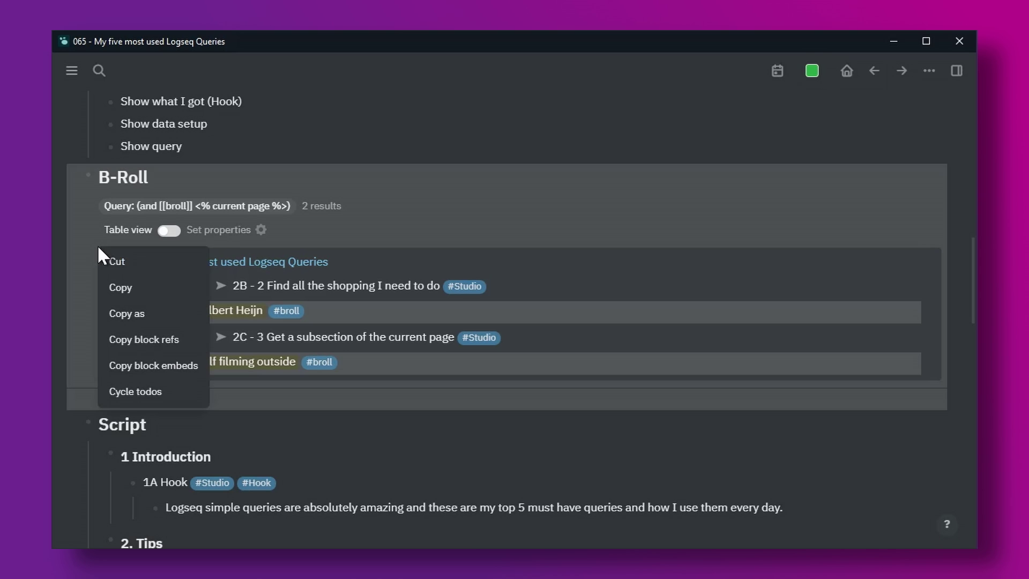
left_click(151, 313)
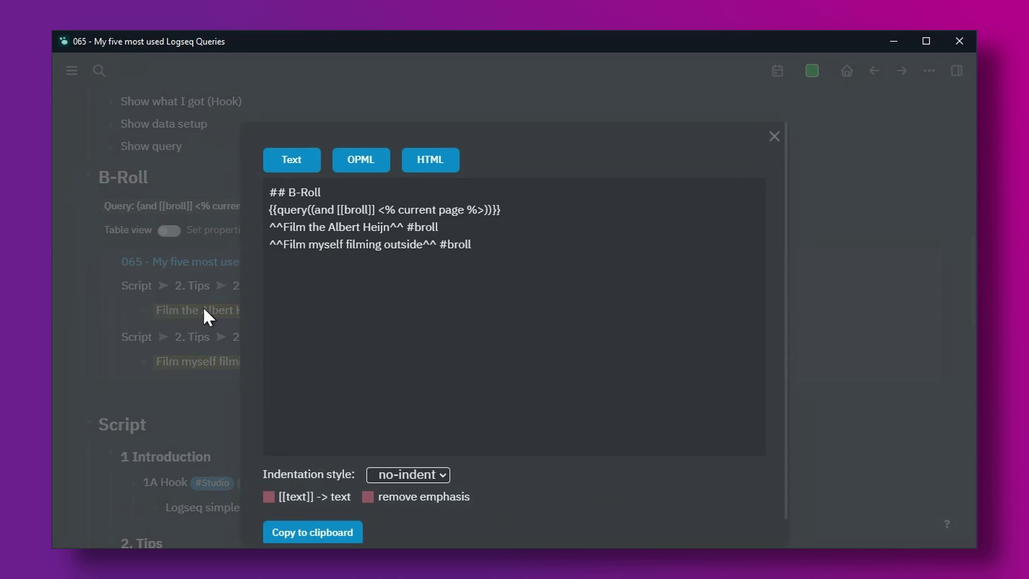